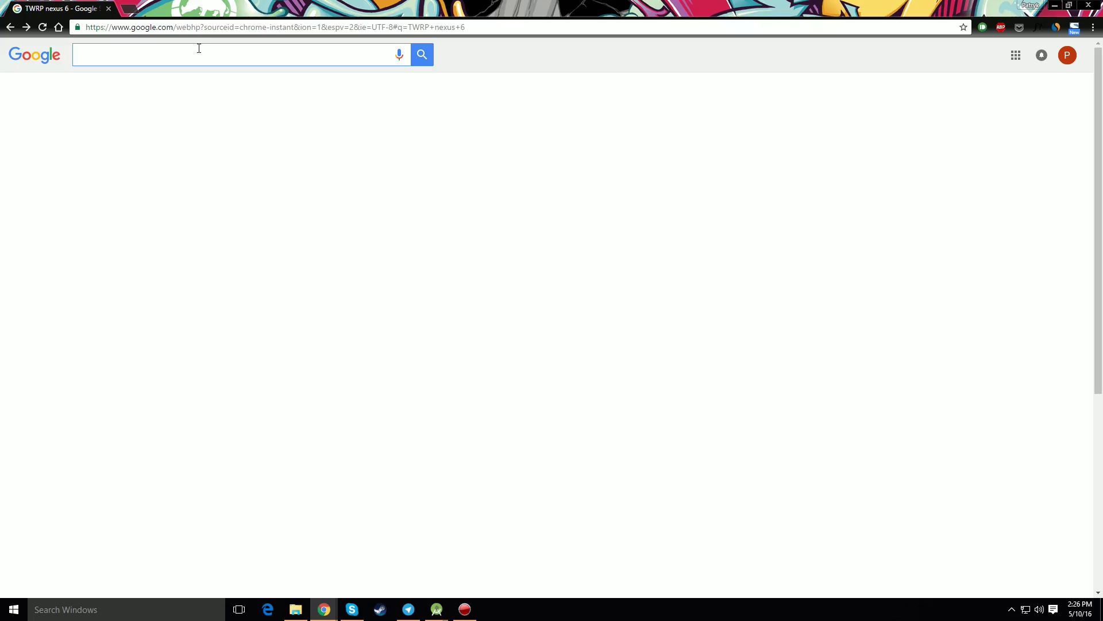
text(TWR)
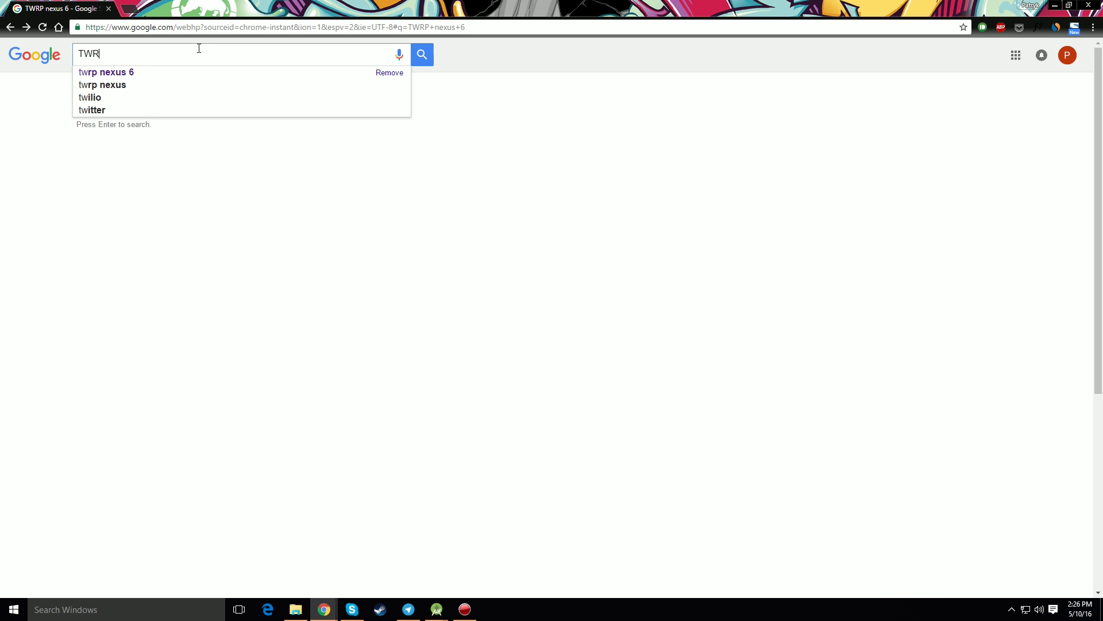
text(P nexus 6)
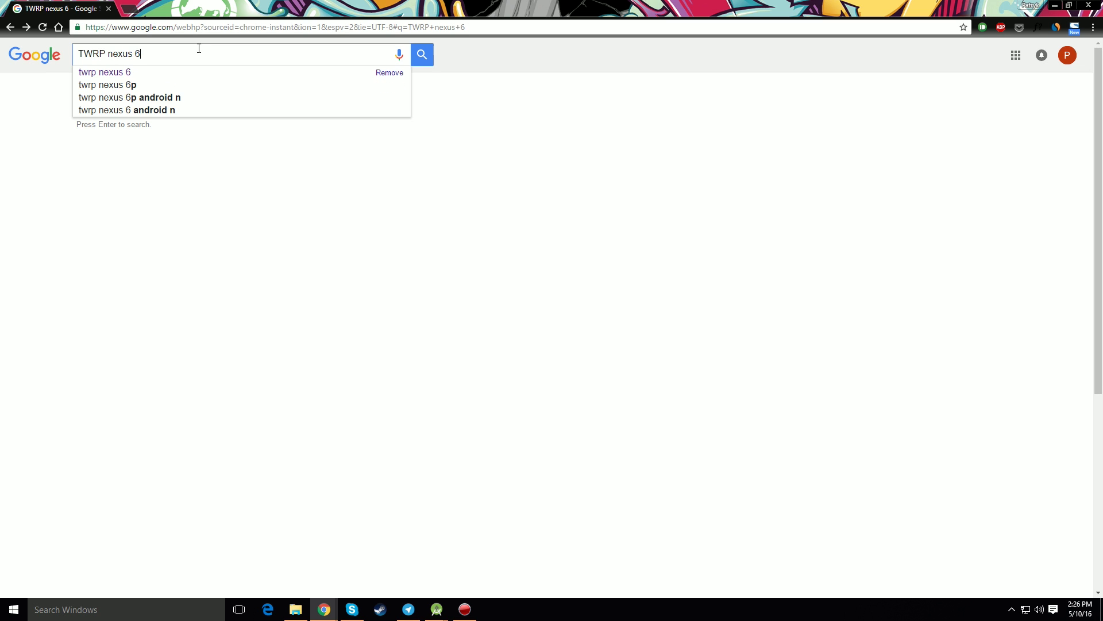
Run the Google search for 'TWRP nexus 6' to show its results
key(Return)
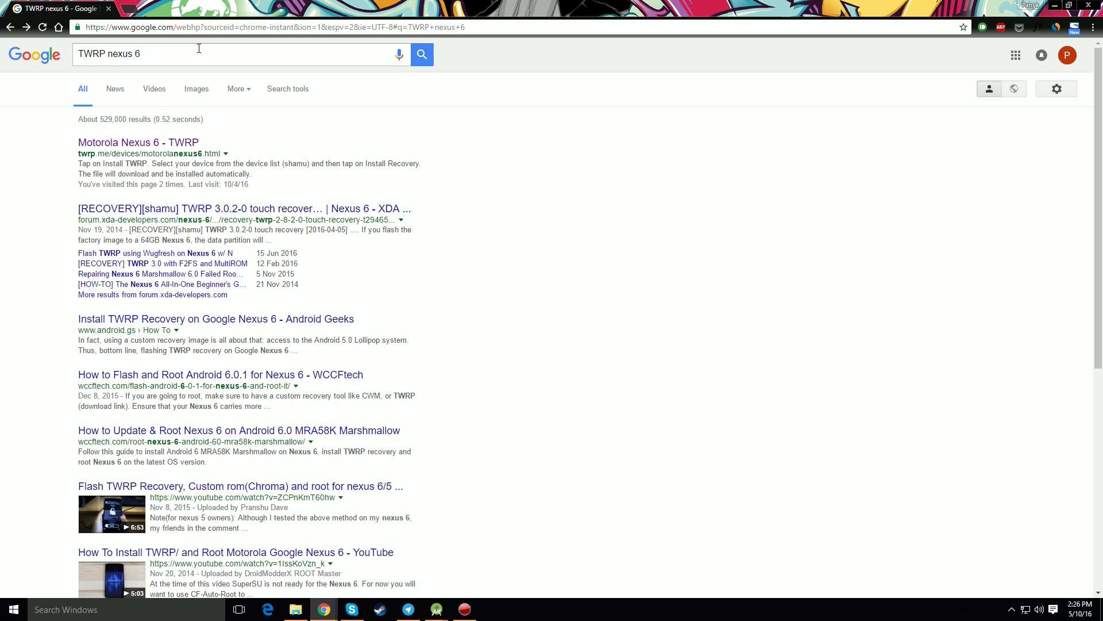
Download twrp-3.0.2-0-shamu.img from twrp.me's Primary mirror and drag it into the adb folder
click(138, 142)
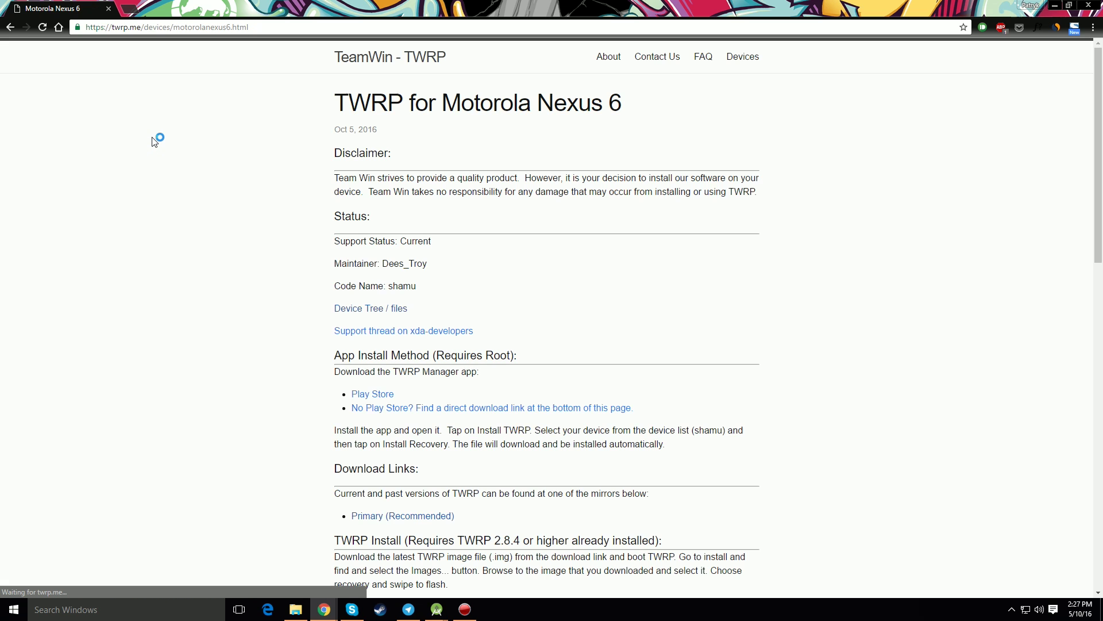
scroll(316, 358, down, 1)
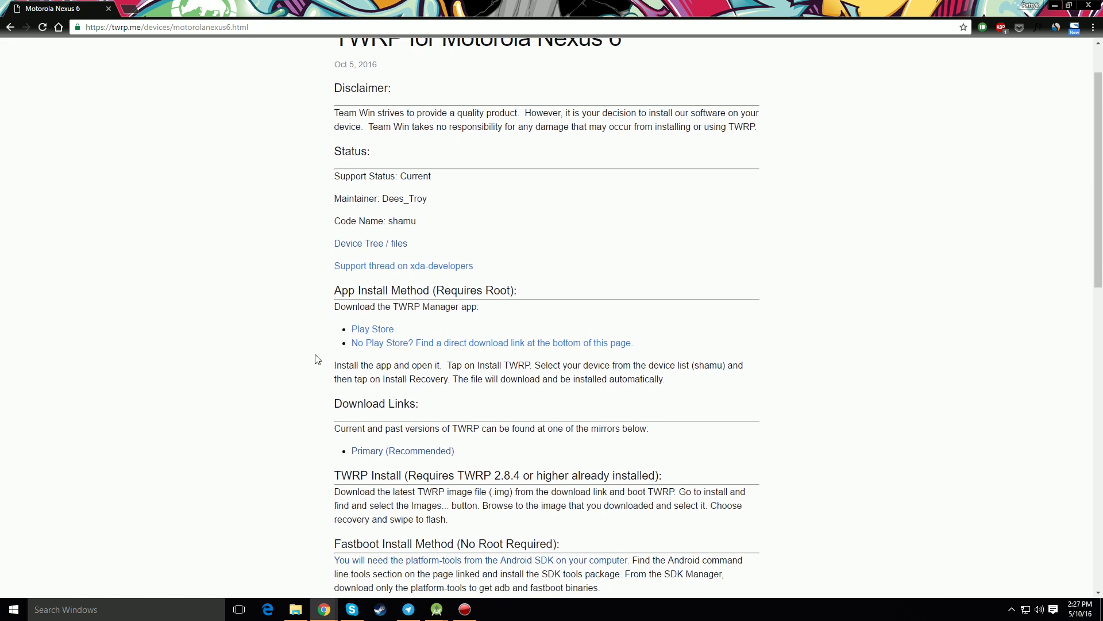
scroll(316, 359, down, 1)
drag(335, 354, 436, 354)
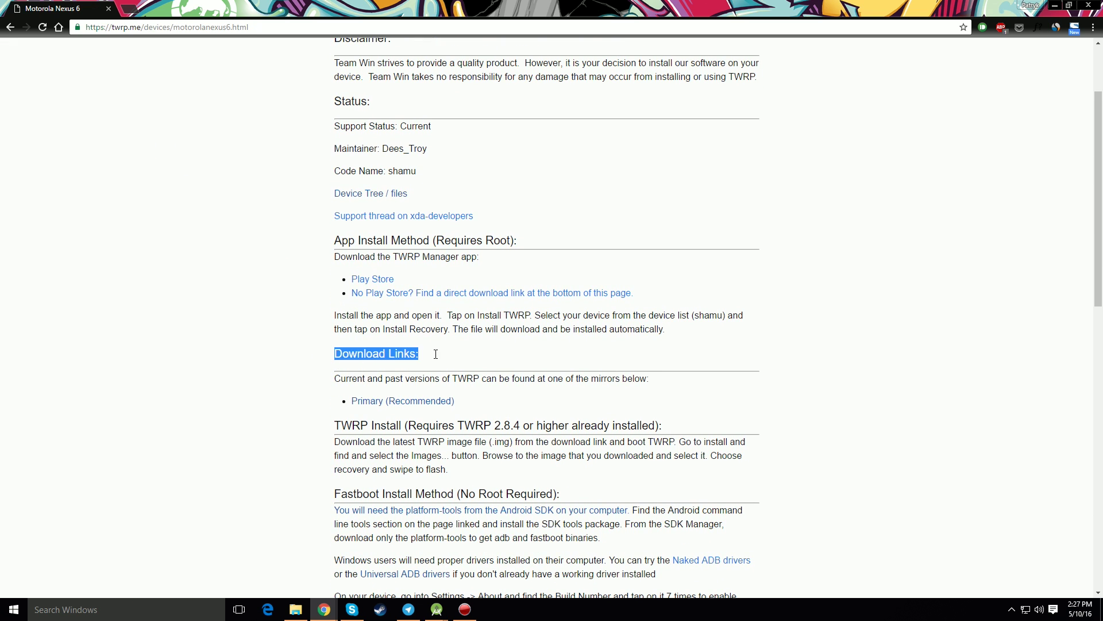
click(402, 401)
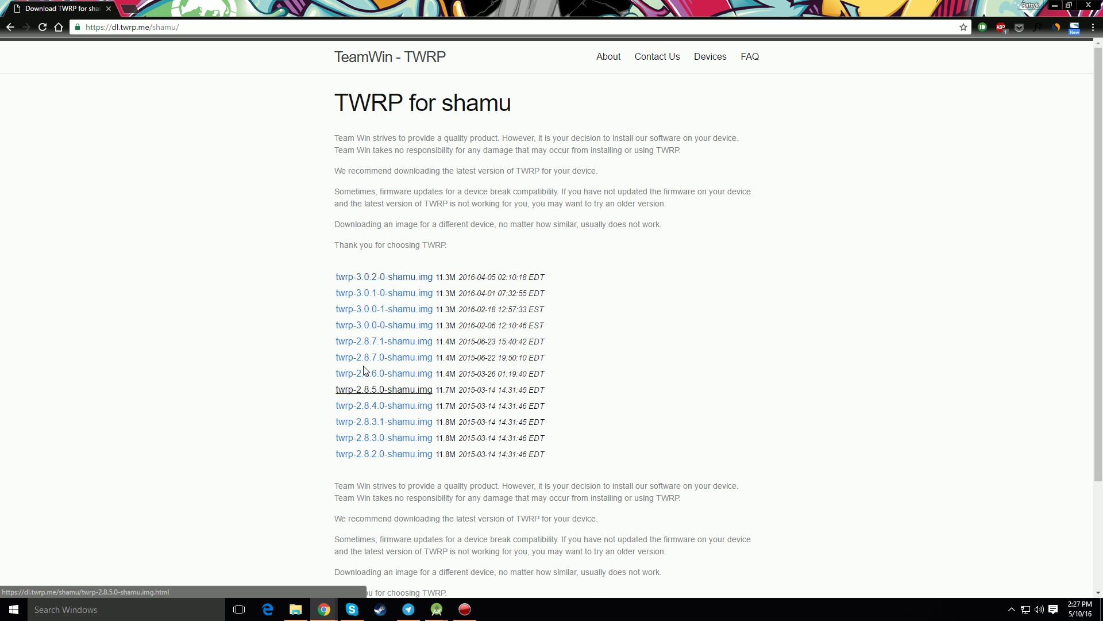
click(356, 279)
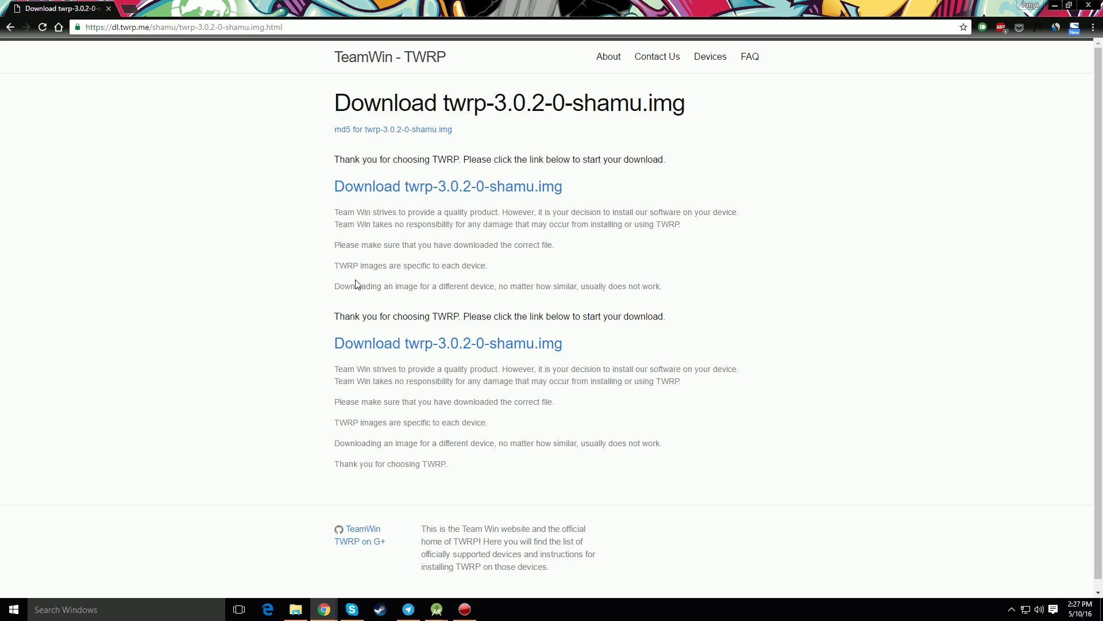
click(392, 186)
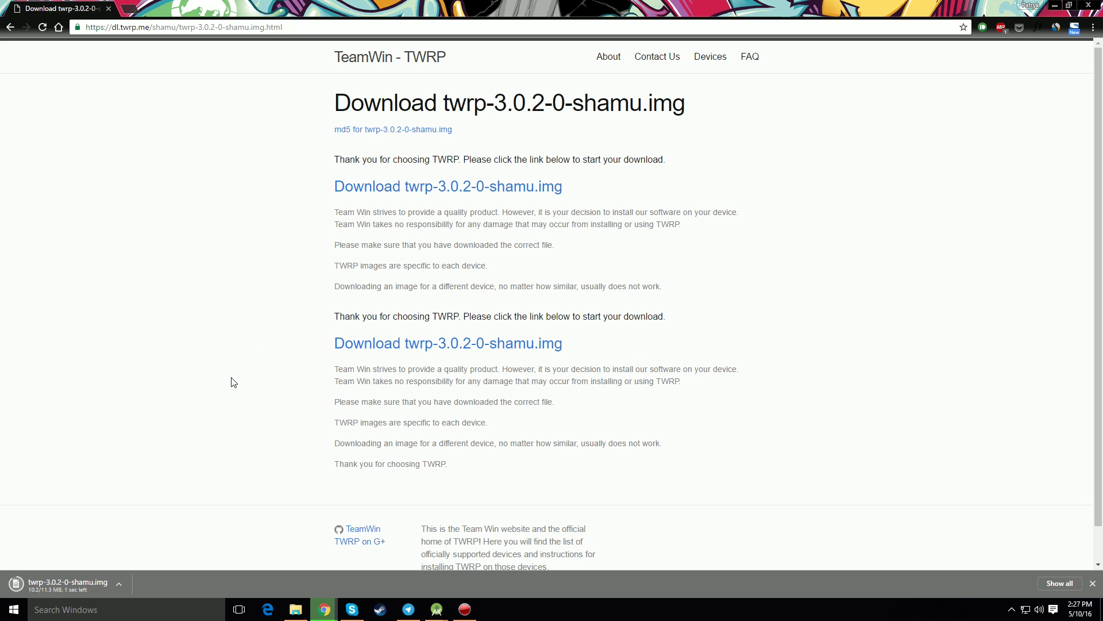
scroll(233, 382, down, 1)
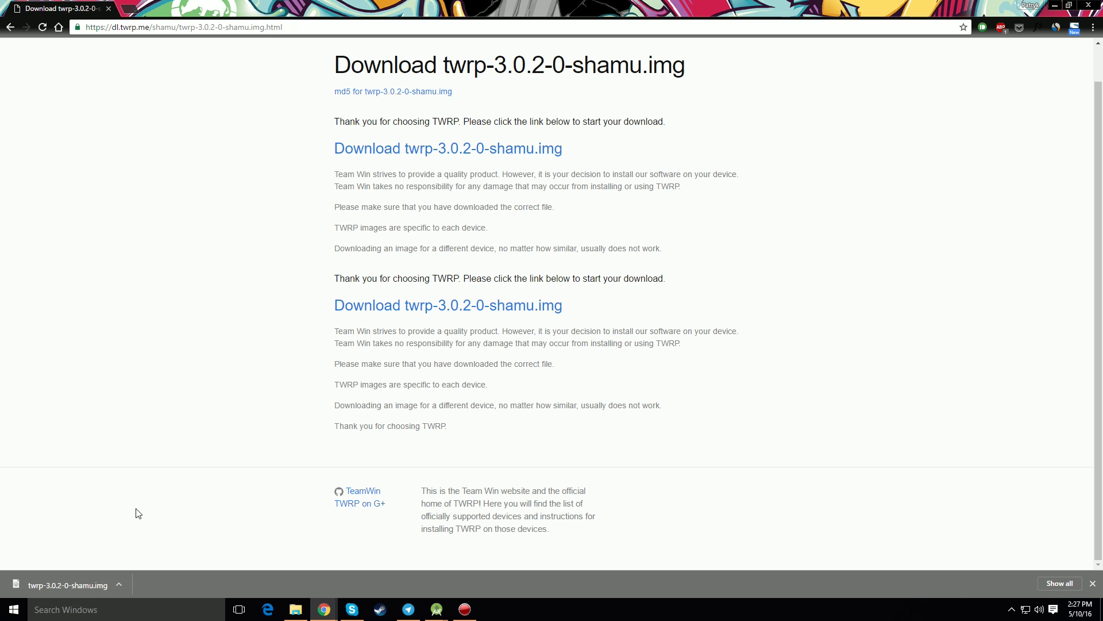
drag(68, 589, 207, 158)
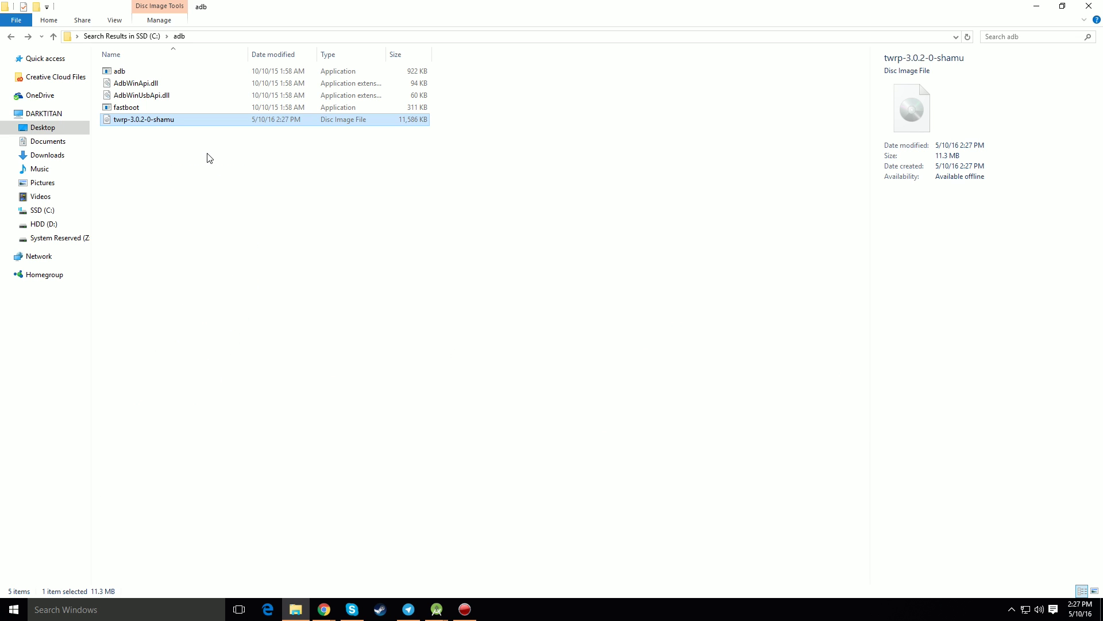
Deselect the newly added twrp-3.0.2-0-shamu.img in the adb folder
click(207, 158)
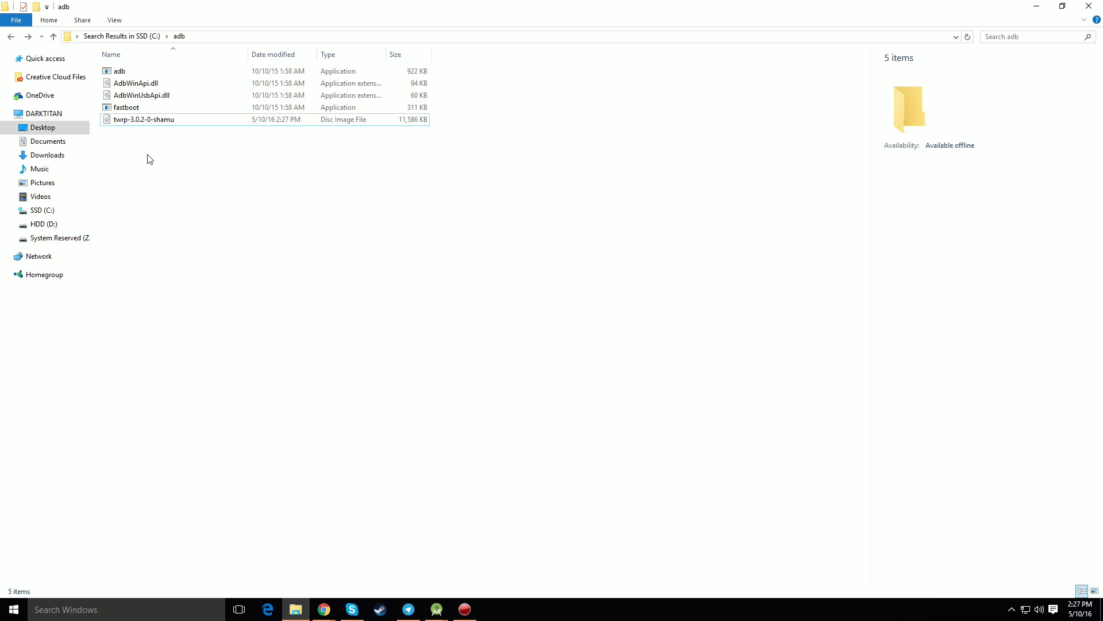
From a command window in the adb folder, run fastboot flash recovery twrp-3.0.2-0-shamu.img
right_click(206, 148)
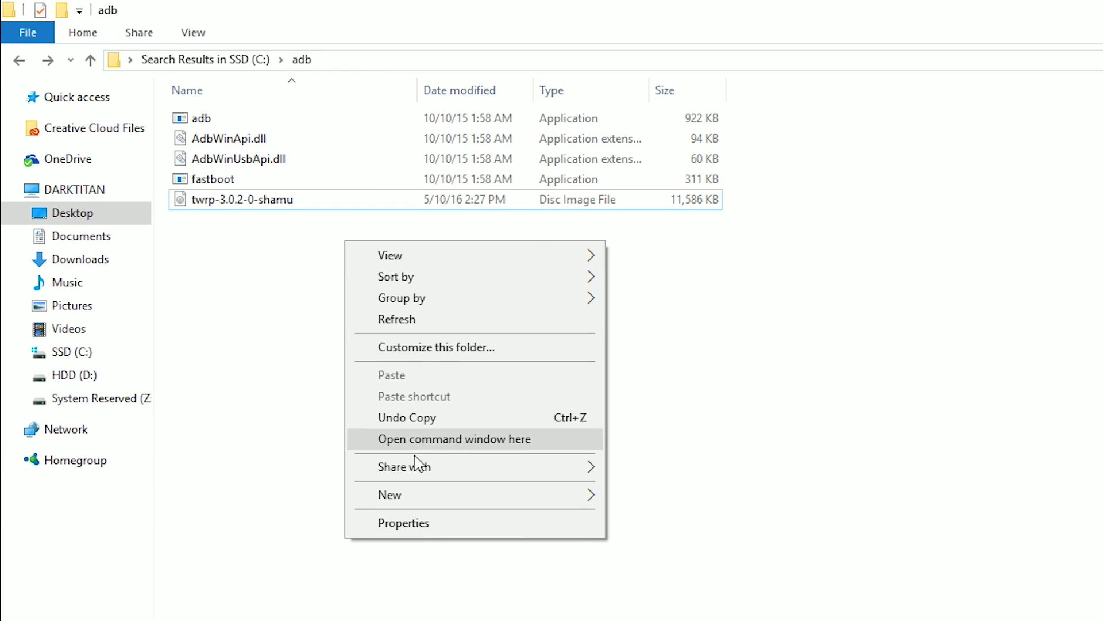
click(426, 441)
text(fastb)
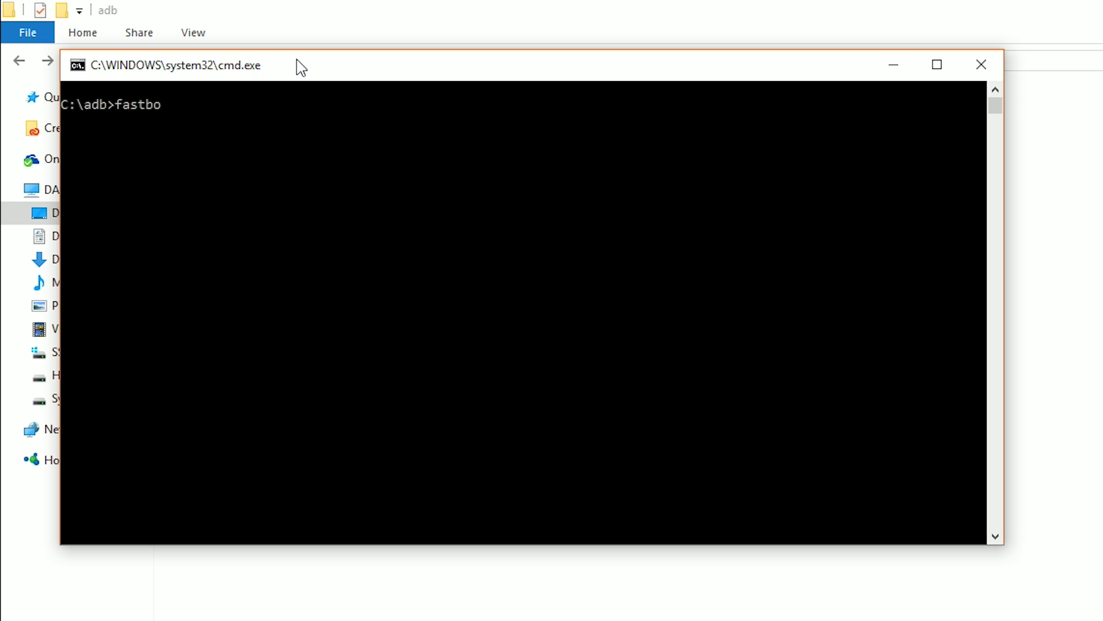
text(ot)
text(fastboot flash recovery)
key(Return)
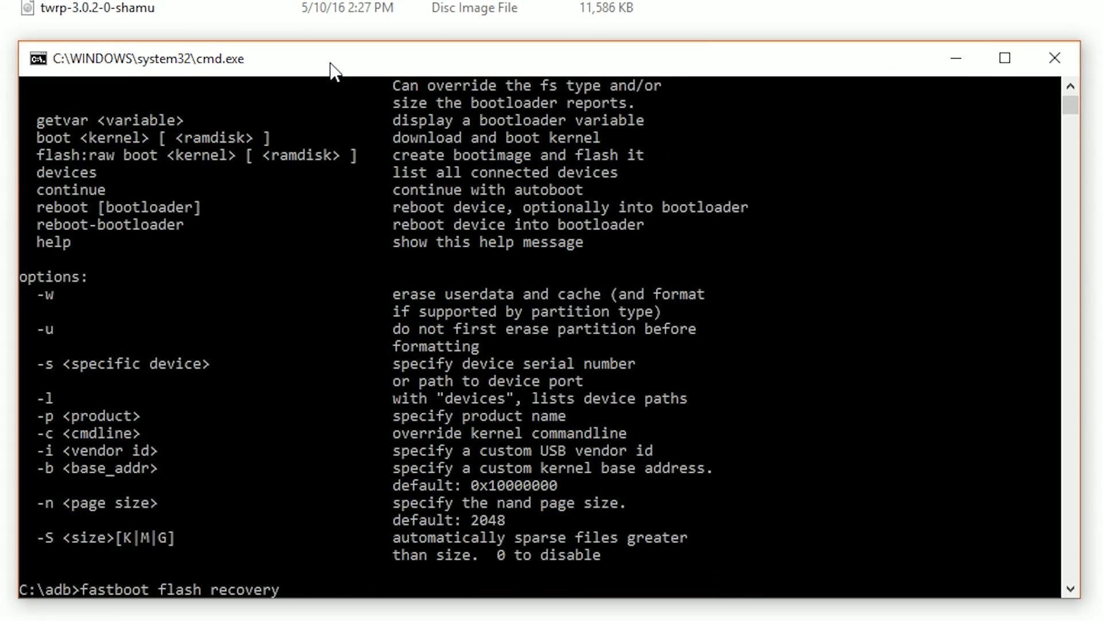
text(t)
text(w)
text(r)
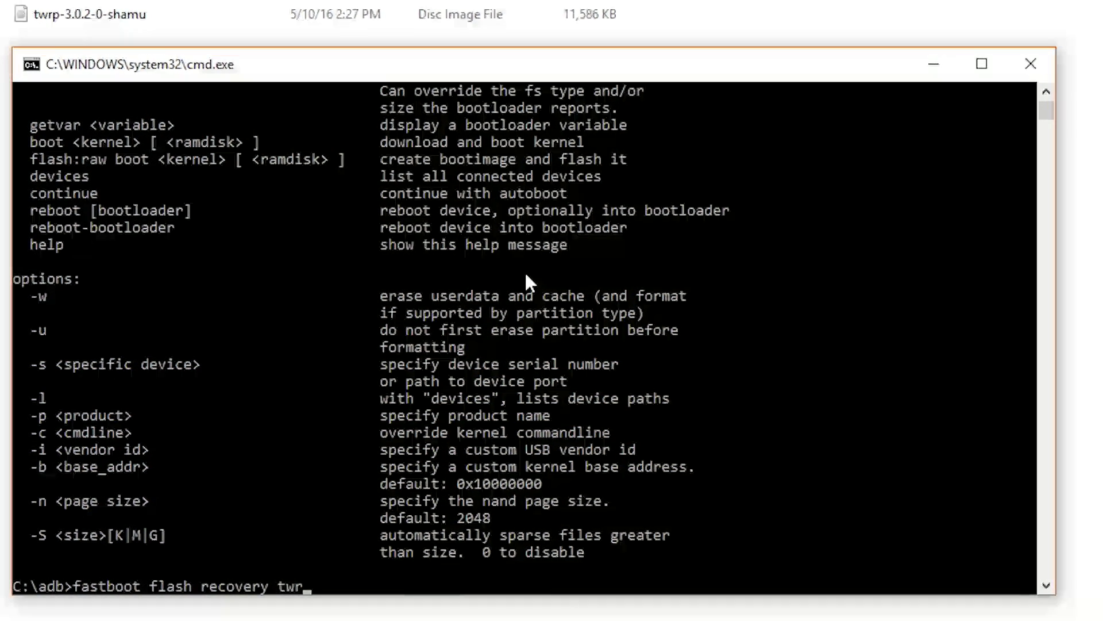
text(p-3.0.2-0-sha)
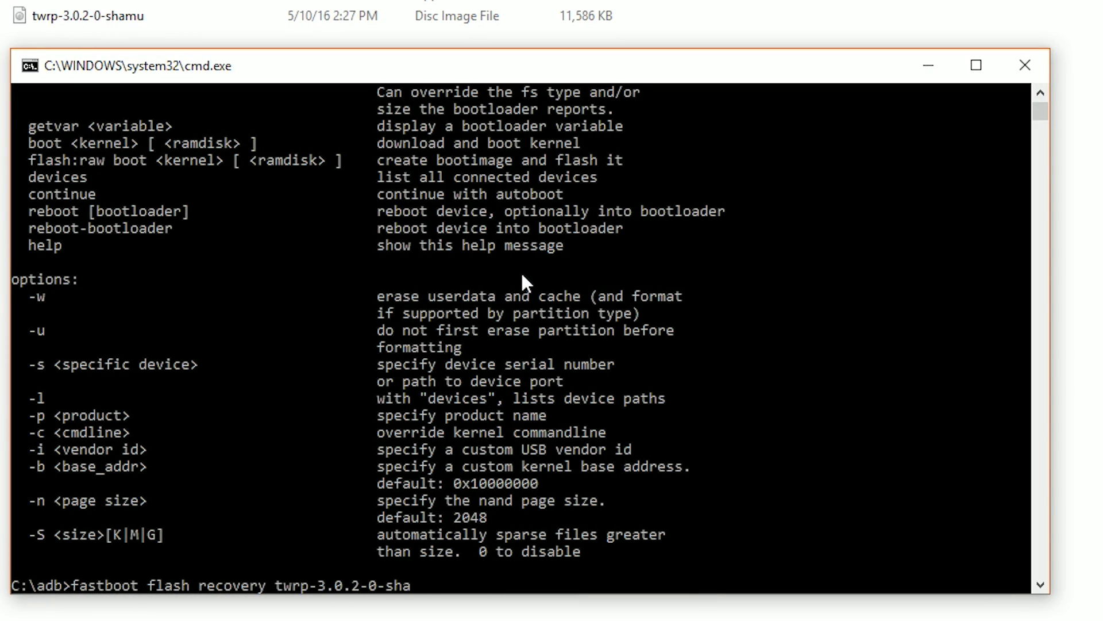
text(mu.img)
key(Return)
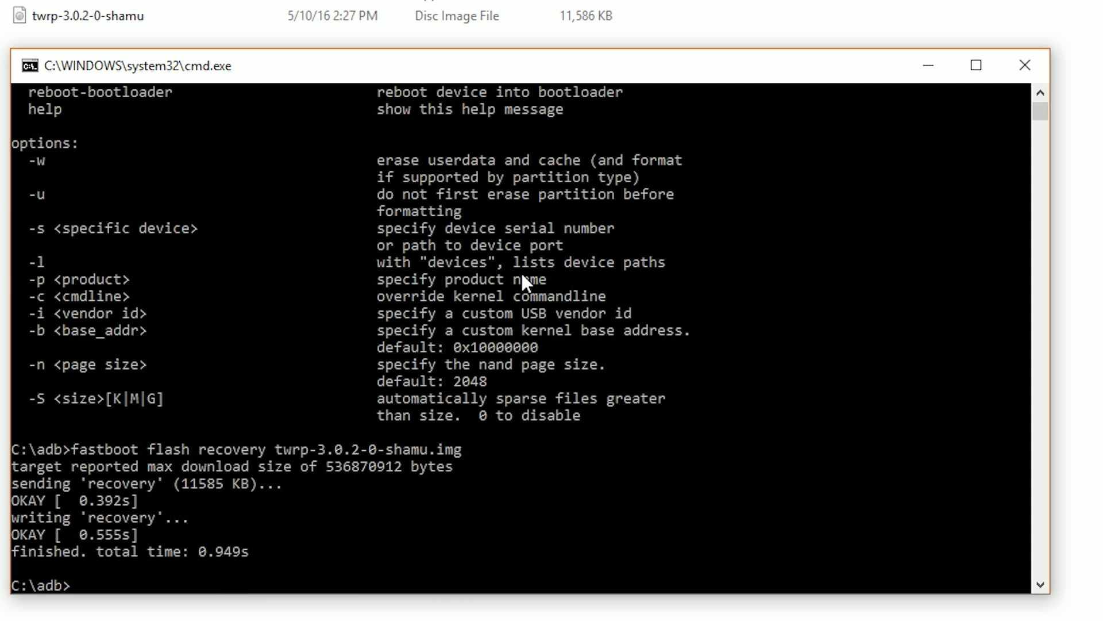